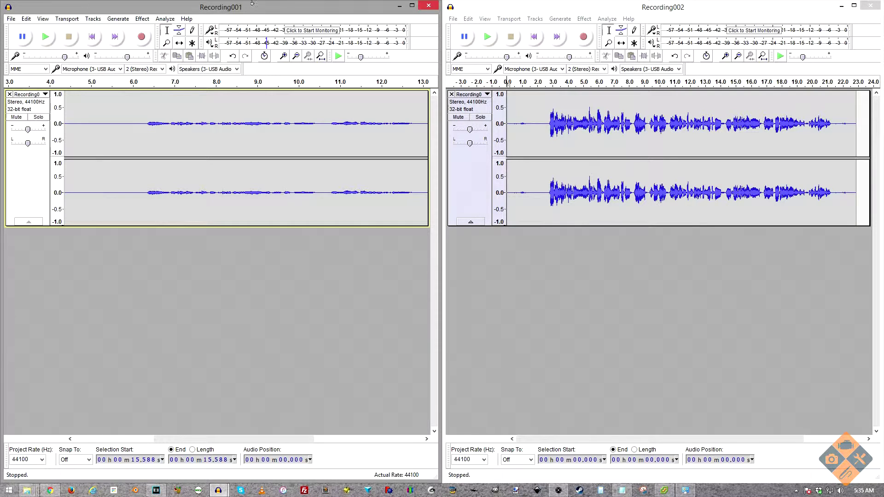
Step: Maximize the Recording001 project window
click(411, 5)
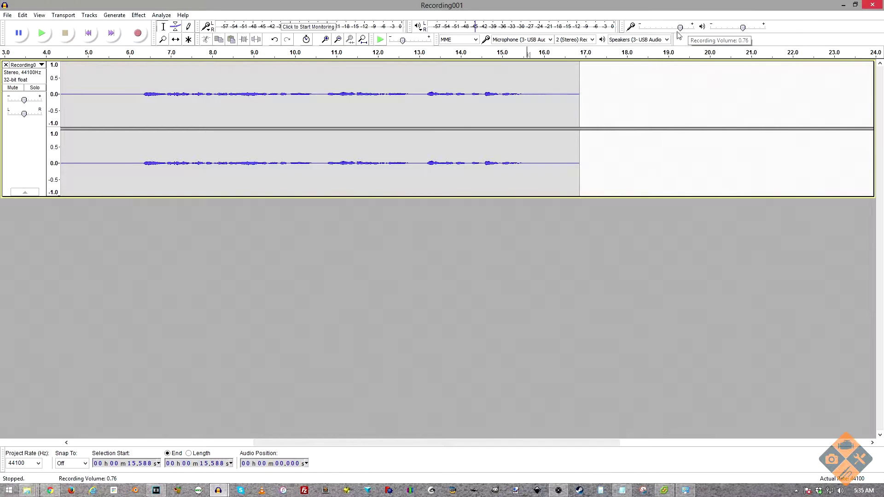
mouse_move(717, 31)
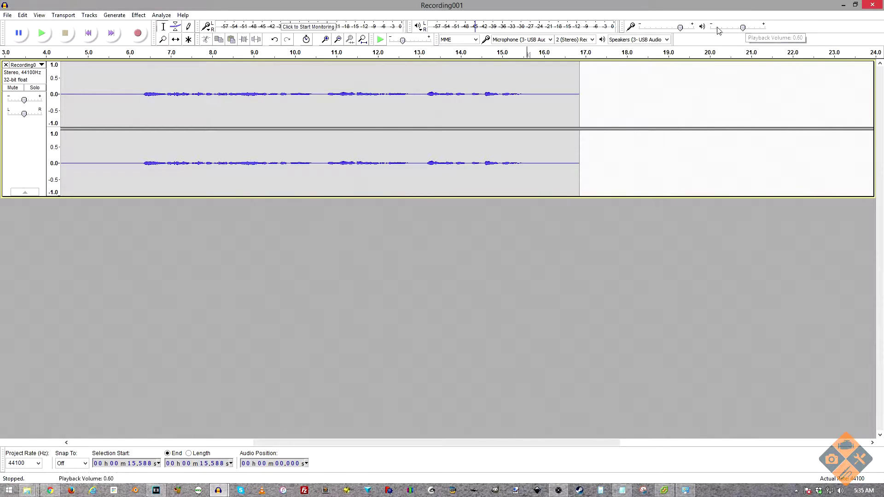
mouse_move(682, 29)
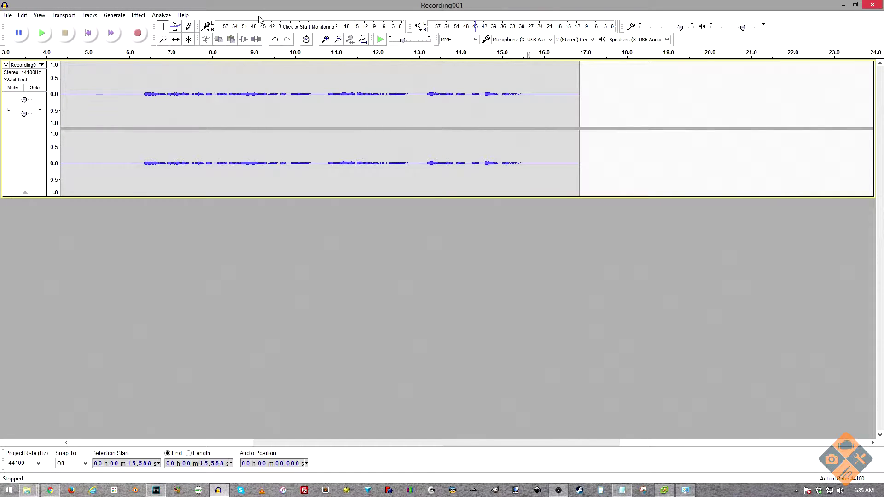
click(39, 15)
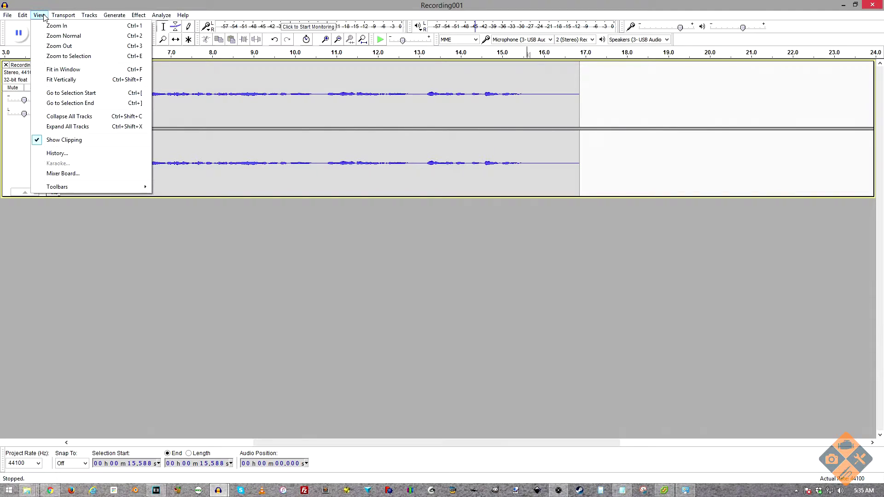
click(40, 15)
click(40, 15)
click(190, 151)
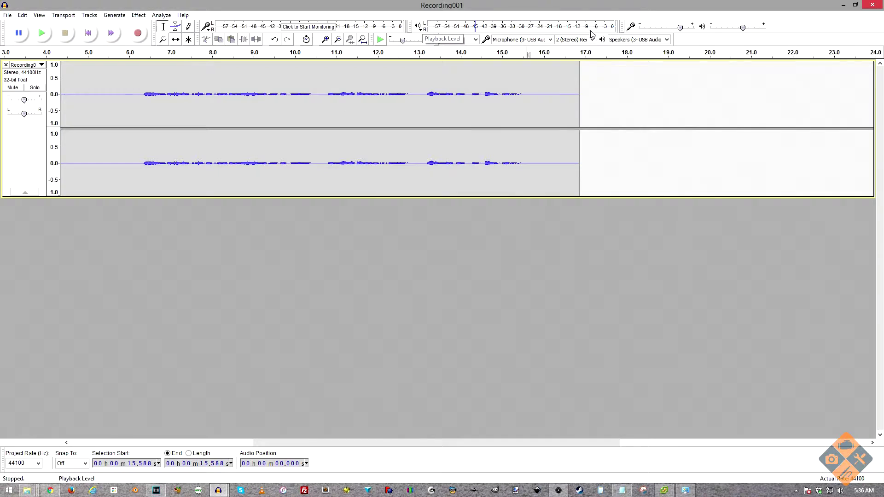
Step: Play the quiet recording from just before the speech, at about 6.3 s, and stop playback after listening
click(135, 85)
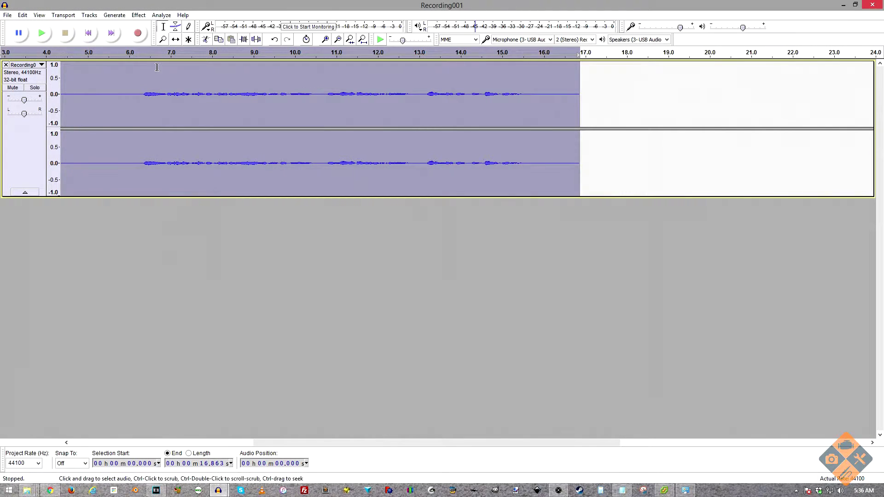
click(141, 85)
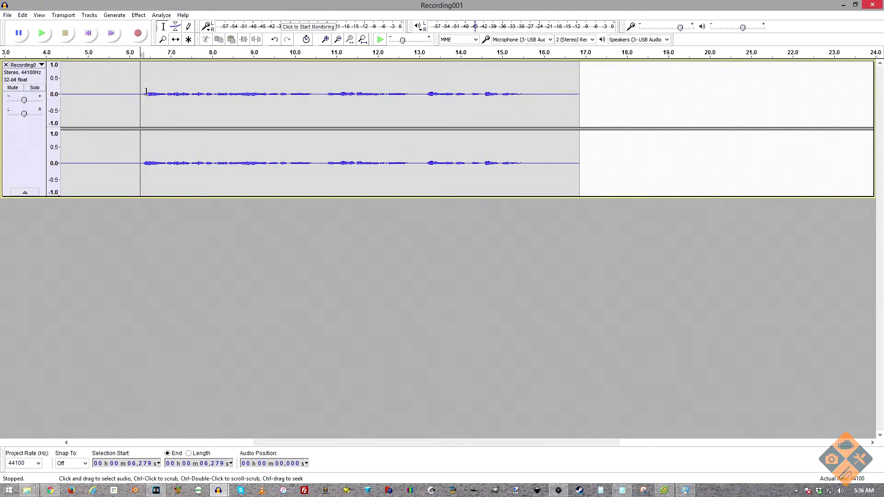
click(42, 32)
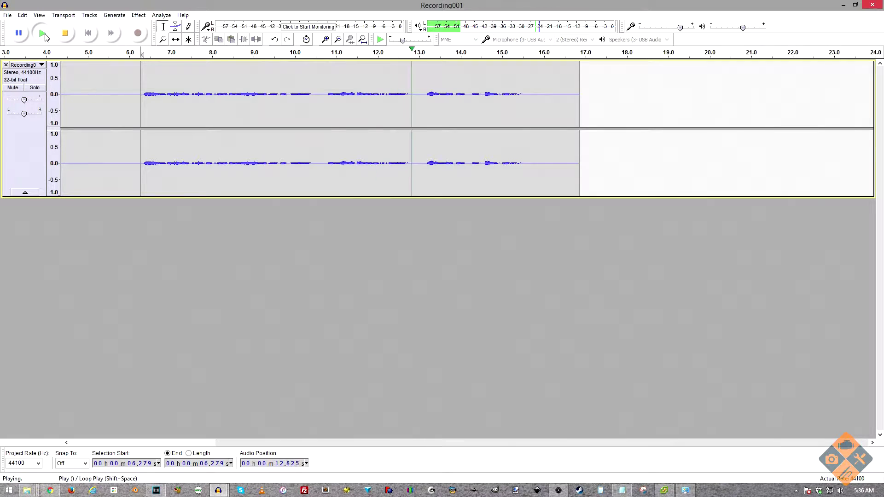
click(75, 37)
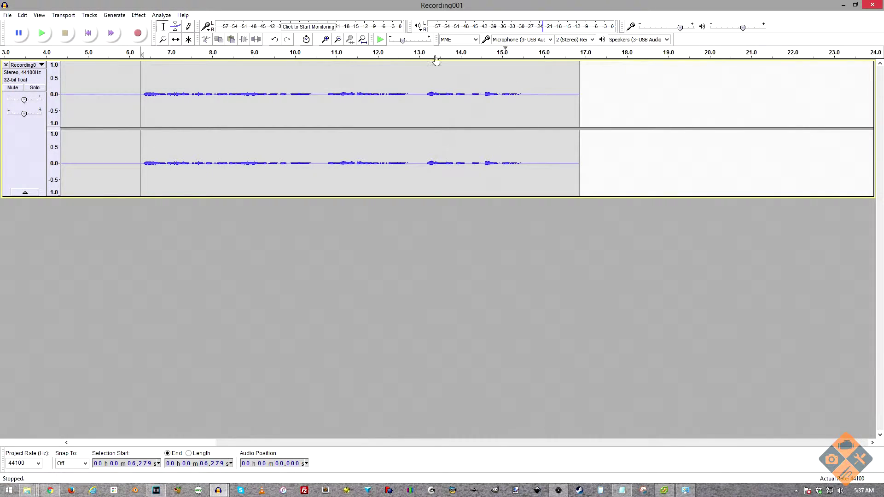
click(17, 142)
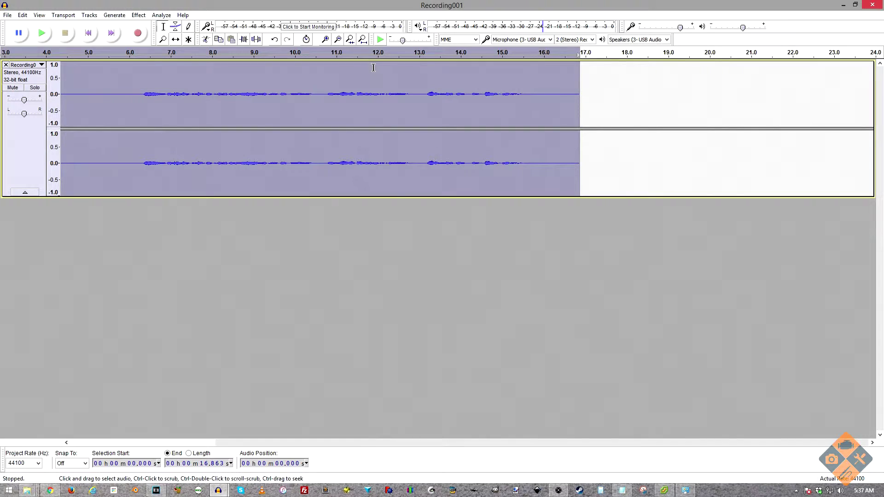
click(231, 110)
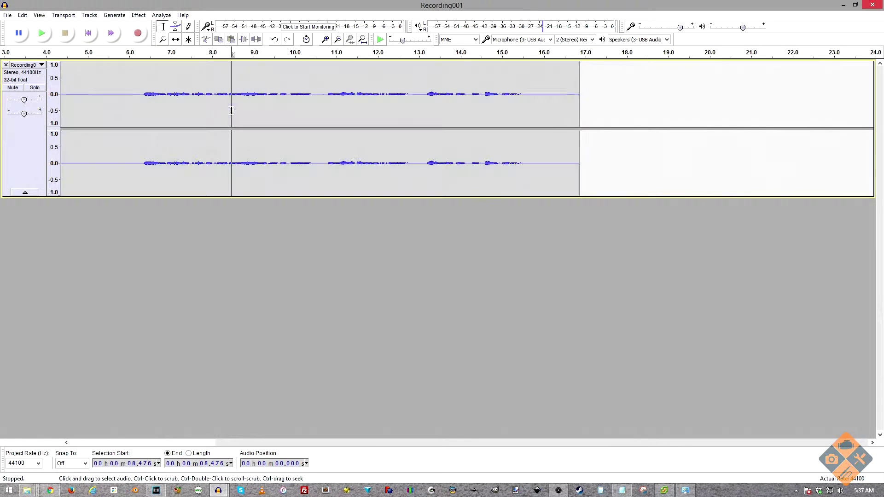
click(24, 65)
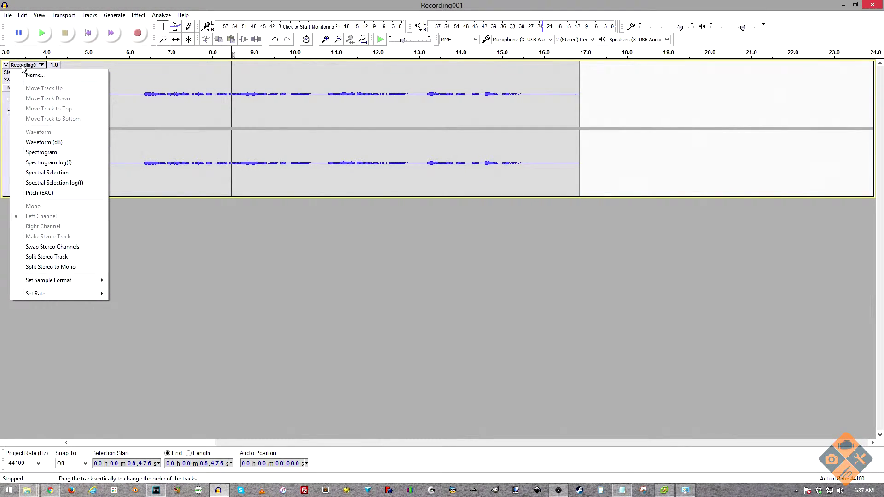
click(134, 73)
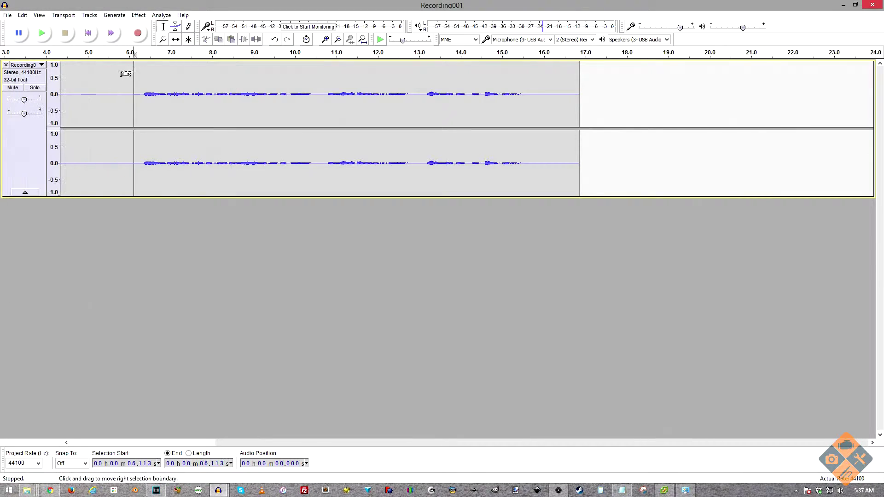
Step: Switch the track display to Waveform (dB) and enlarge the track height so the levels are easier to read
click(37, 66)
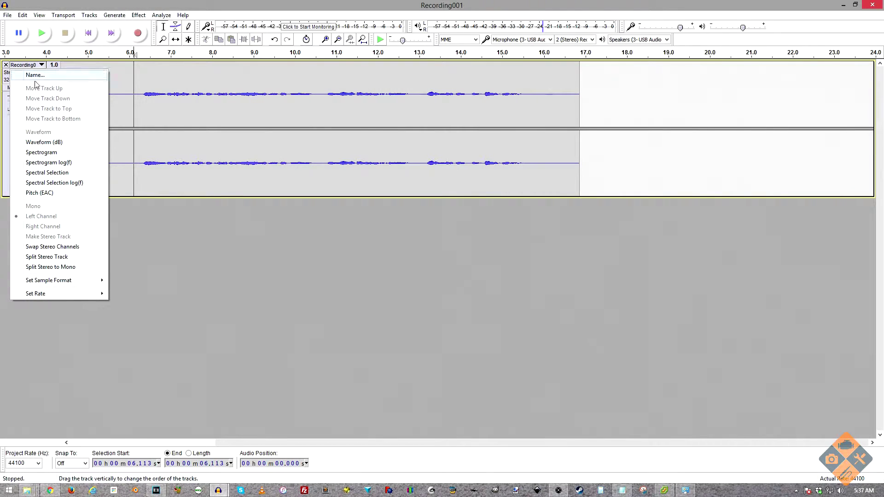
click(45, 143)
drag(213, 196, 257, 335)
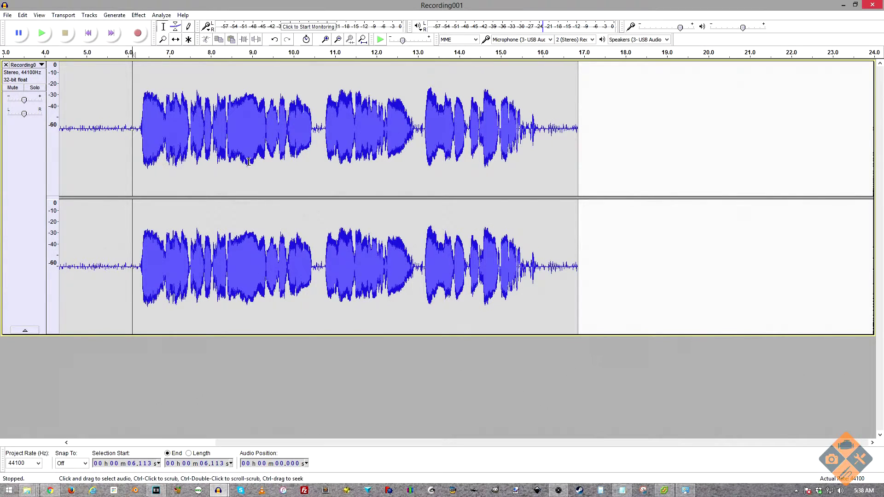
ctrl+scroll(248, 162, up, 1)
ctrl+scroll(248, 162, down, 1)
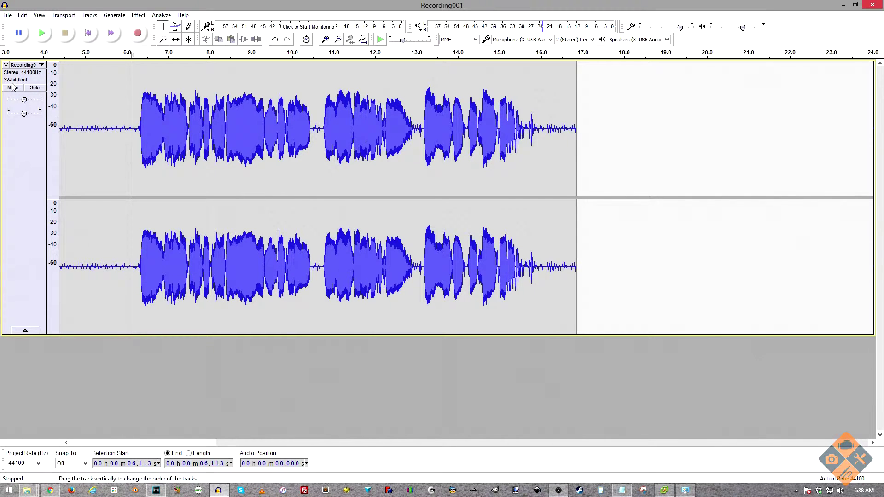
Step: Alternate the track display between Waveform and Waveform (dB) to compare how each shows the quiet speech
click(24, 65)
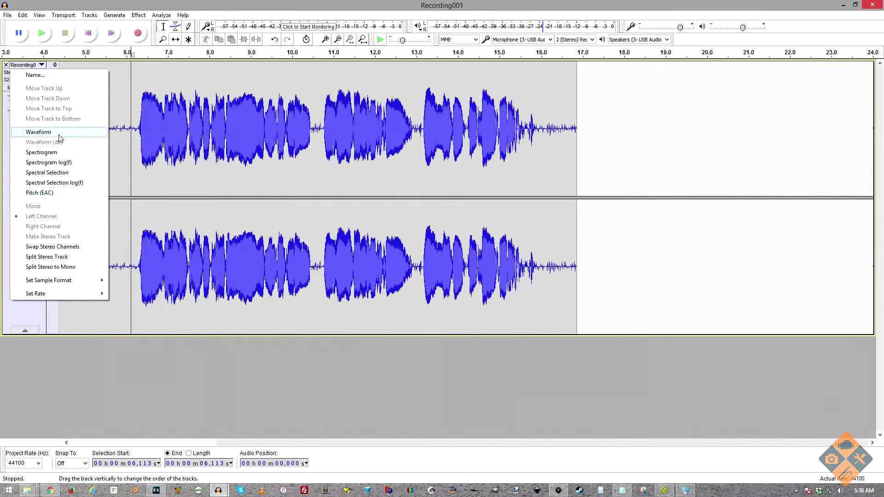
click(59, 133)
click(39, 67)
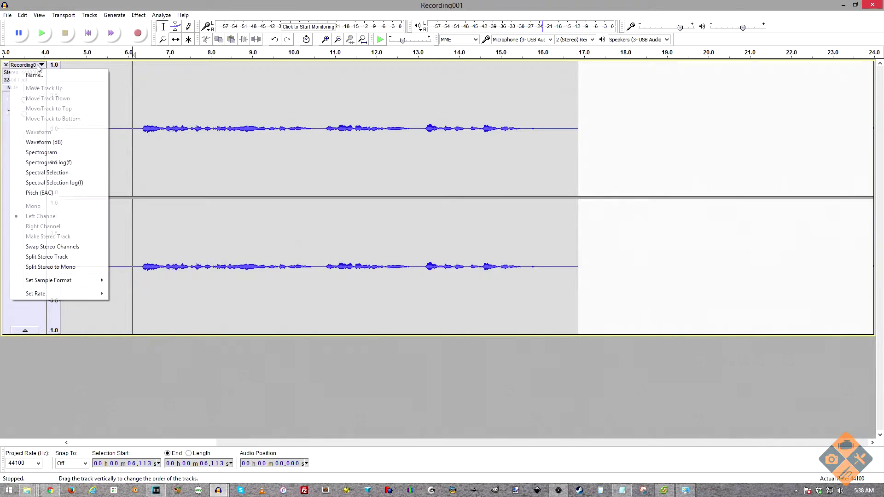
click(68, 143)
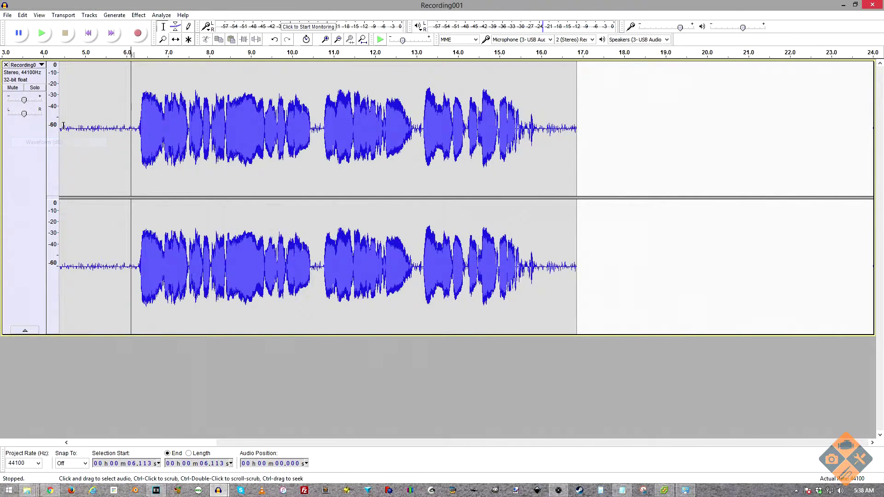
click(40, 66)
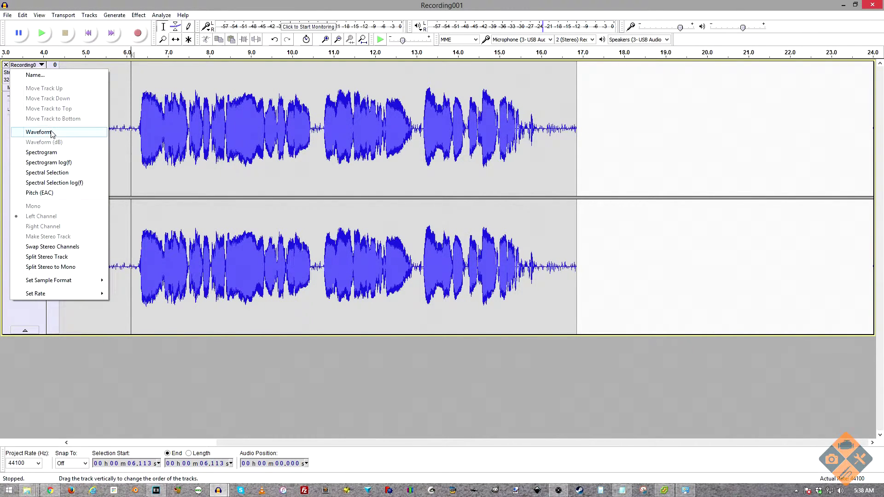
click(57, 133)
click(34, 65)
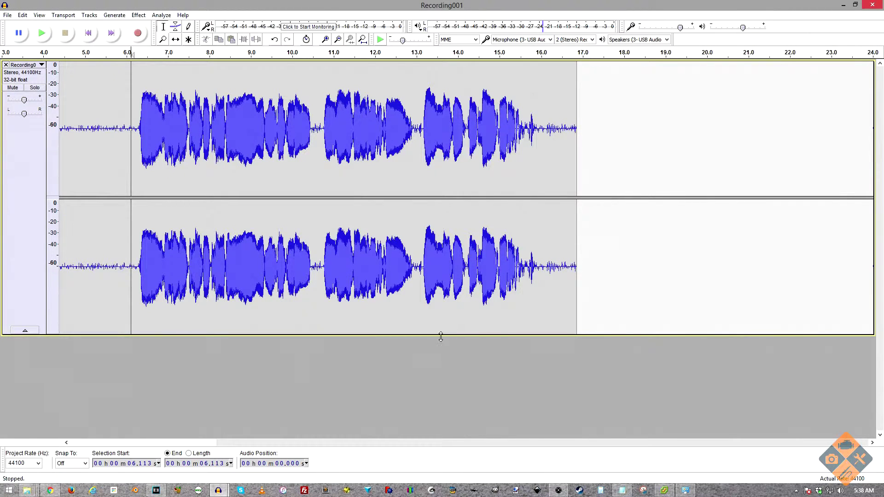
Step: Increase the track height further and select the entire recording
drag(437, 334, 437, 393)
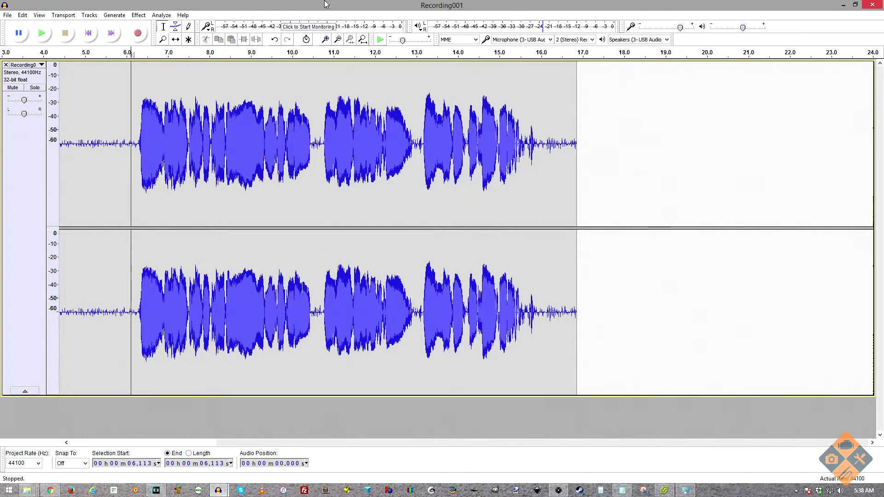
click(109, 155)
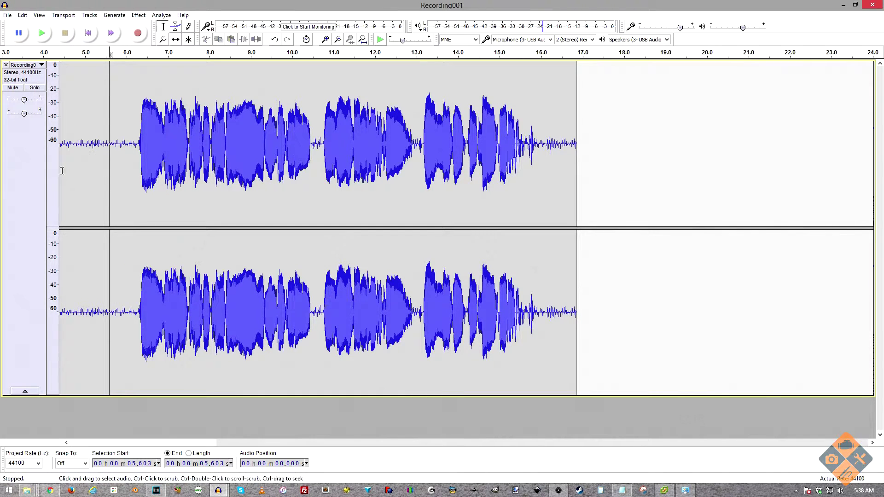
click(28, 175)
click(138, 15)
key(Escape)
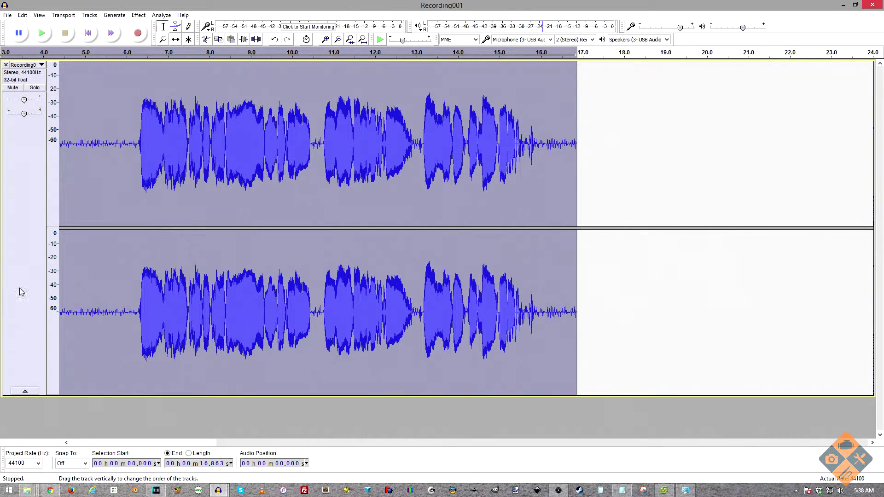
Step: Amplify the selected recording to a new peak amplitude of -3 dB, leaving clipping disallowed
click(139, 15)
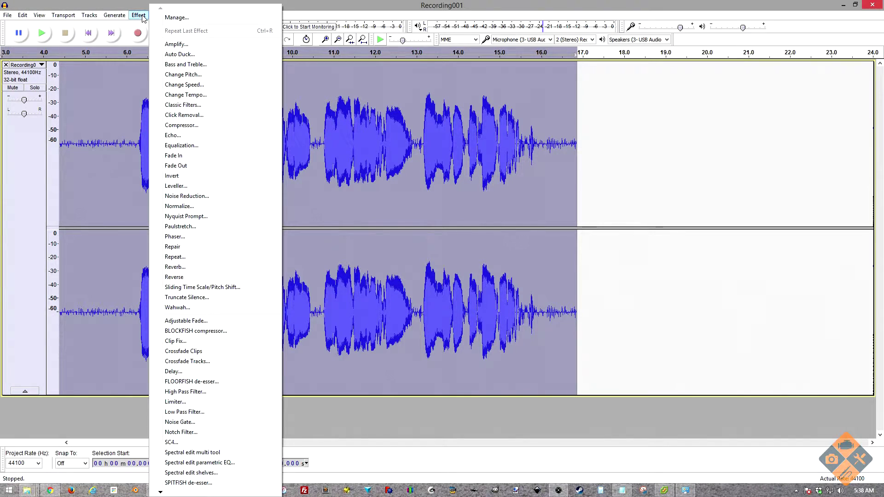
click(180, 46)
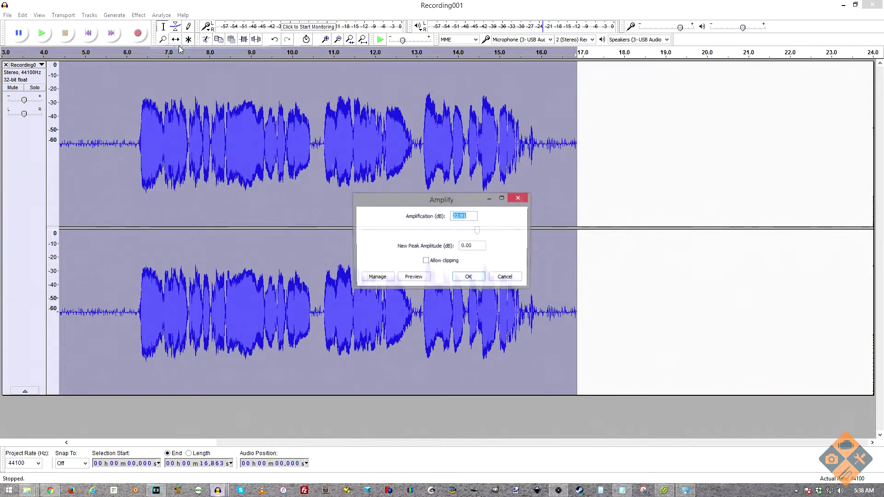
drag(453, 199, 421, 199)
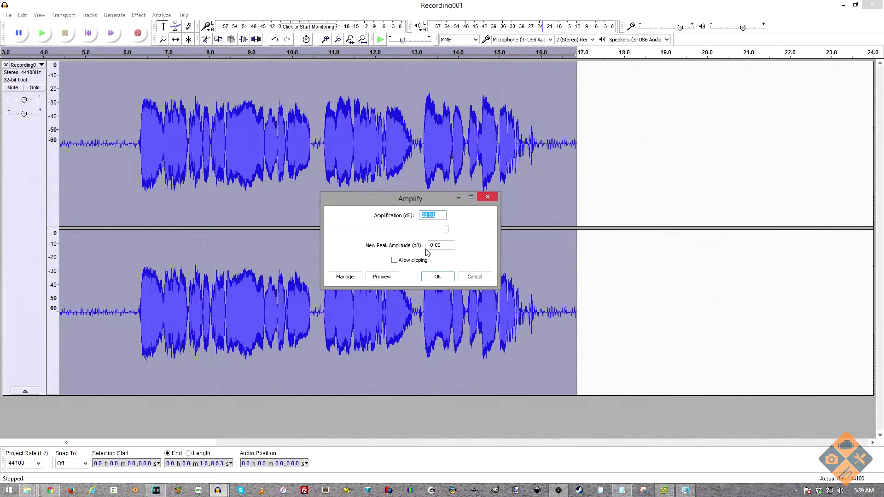
key(Tab)
key(Tab)
drag(408, 202, 675, 277)
click(714, 319)
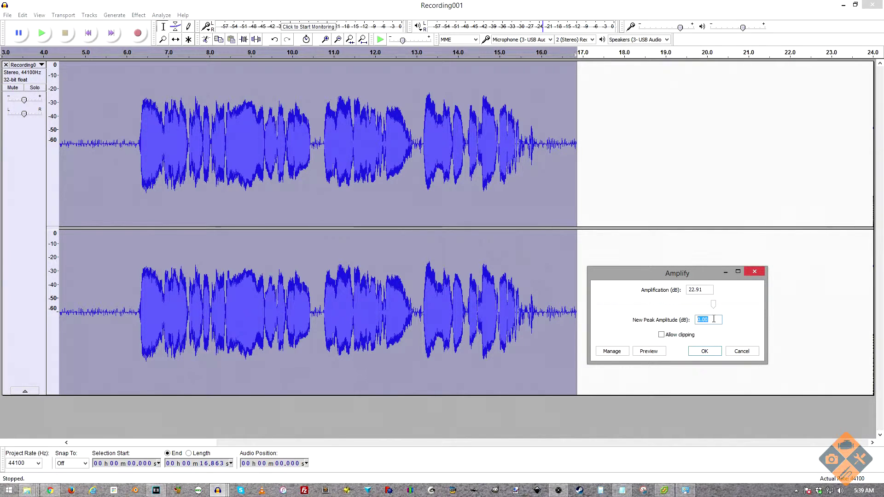
text(-3)
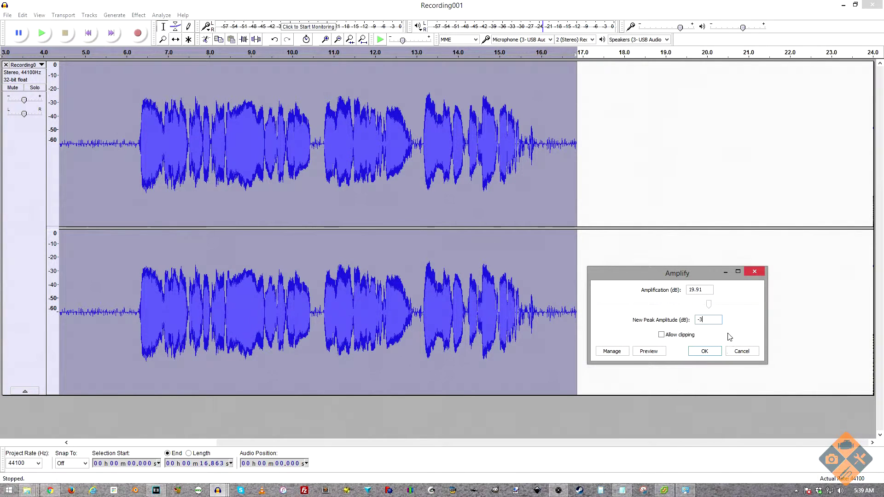
drag(699, 275, 617, 275)
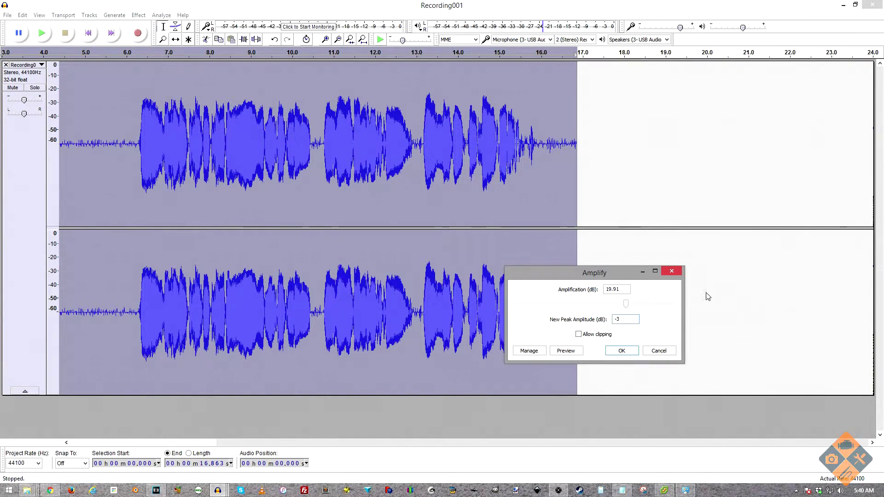
drag(580, 272, 598, 281)
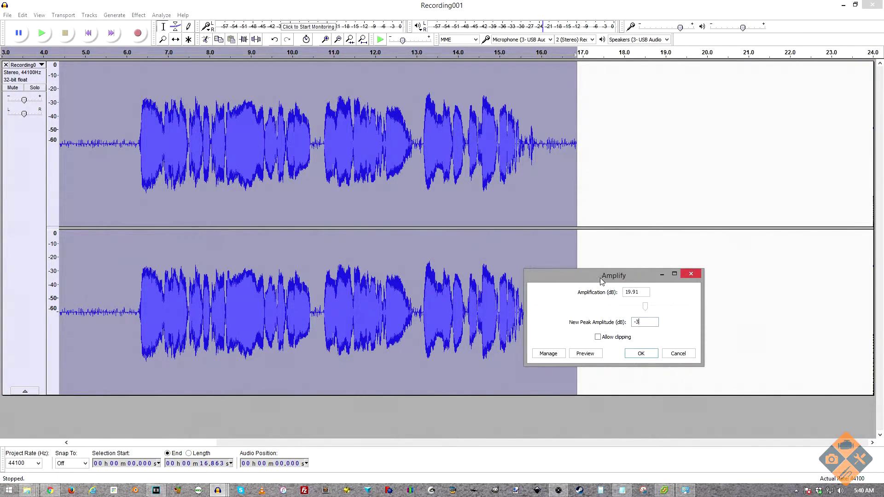
click(639, 355)
Step: Play the amplified recording from the background noise before the speech, at about 4.8 s
click(133, 287)
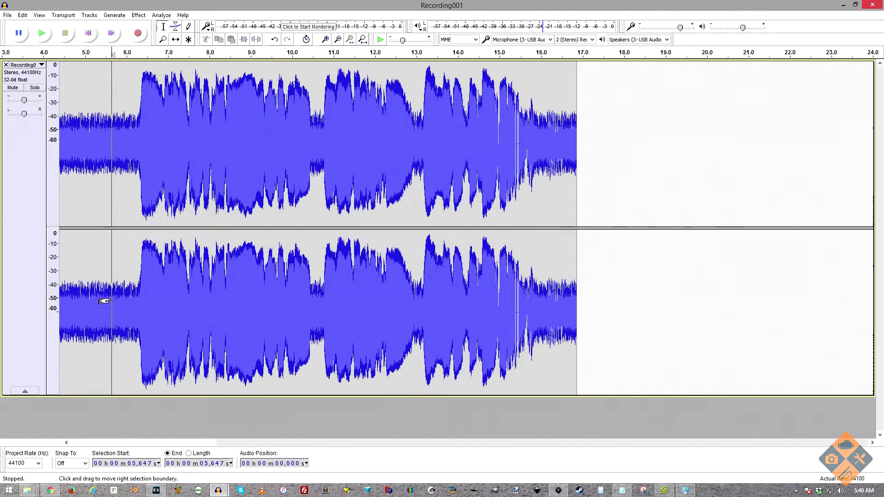
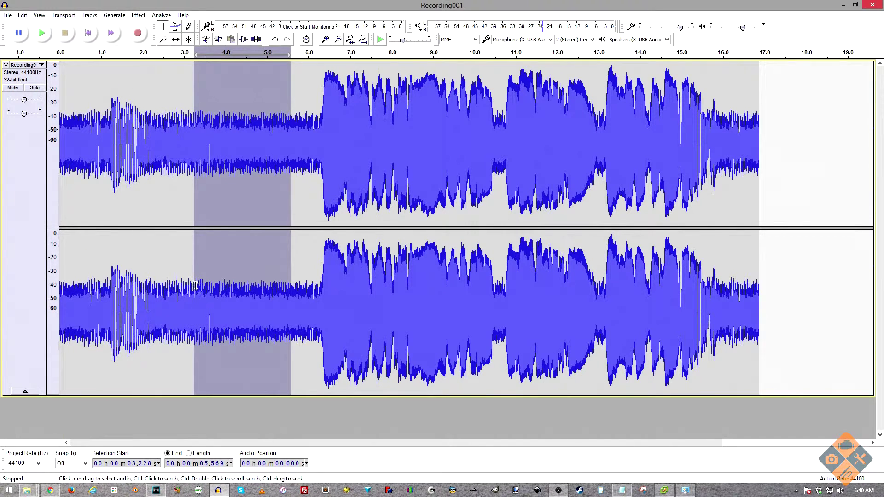
click(186, 310)
click(179, 310)
click(259, 311)
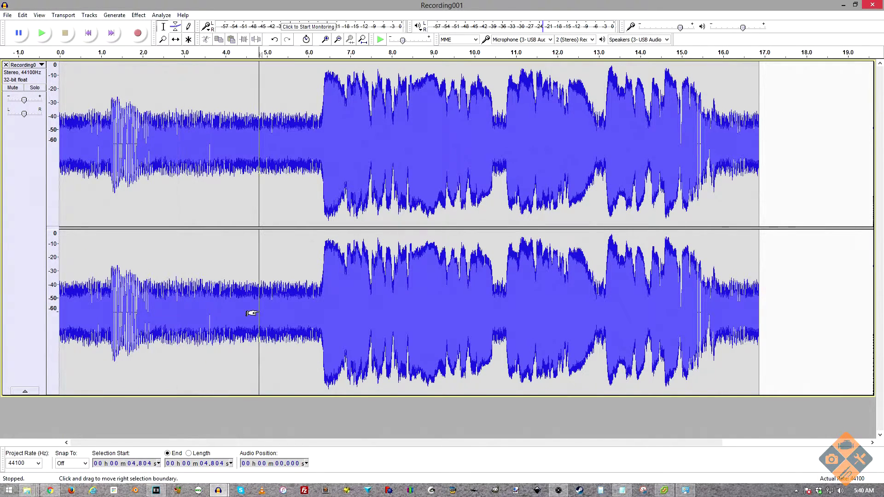
click(42, 33)
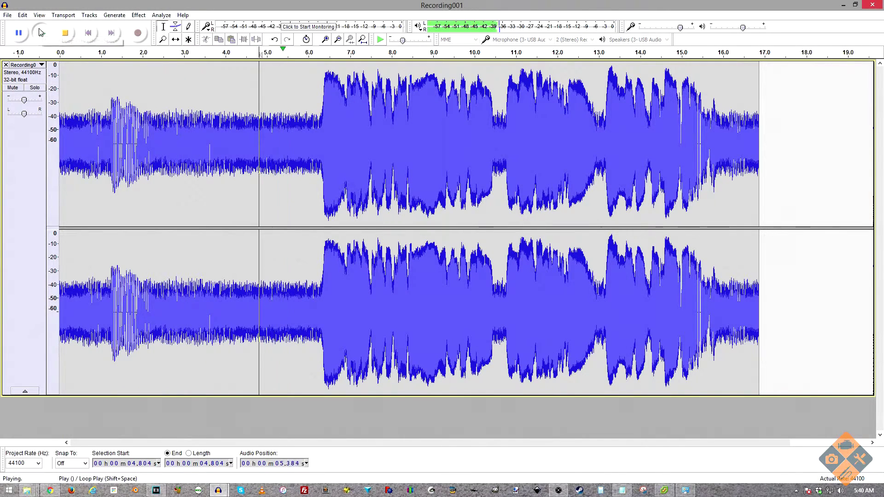
Step: Stop the playback, then select and play only the background noise between about 3.7 s and 5.9 s
click(67, 34)
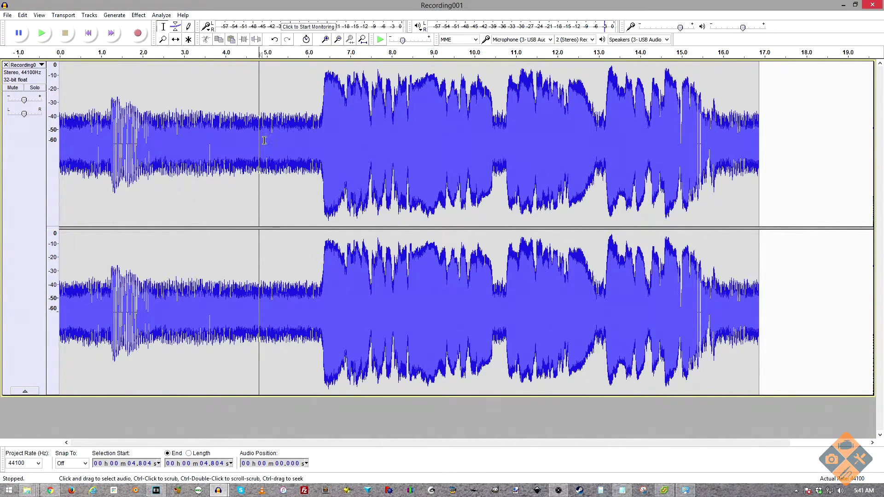
click(224, 142)
click(230, 136)
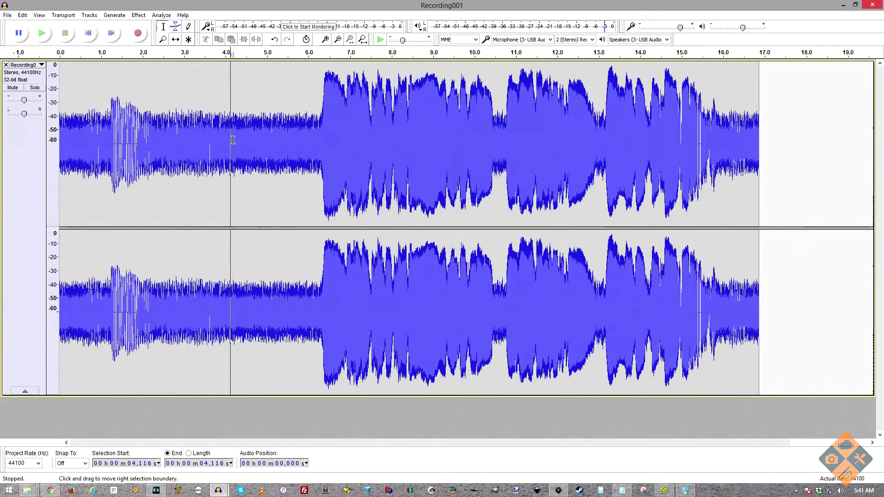
drag(215, 133, 305, 159)
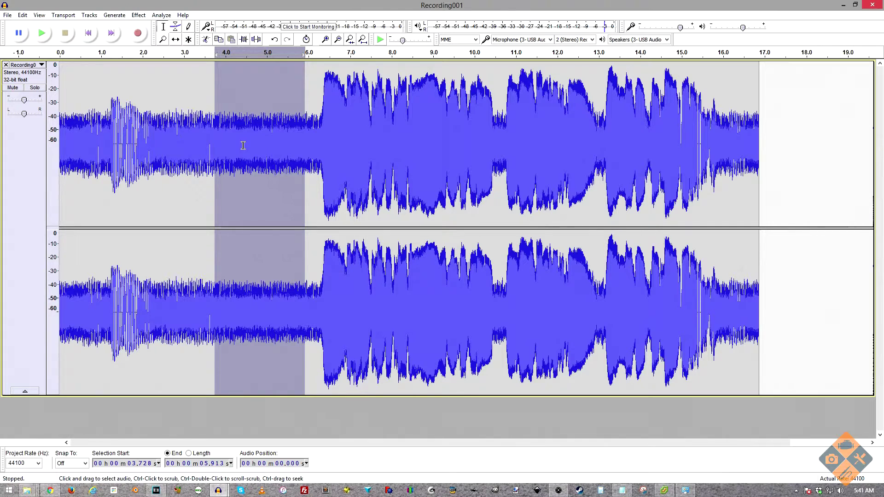
click(44, 35)
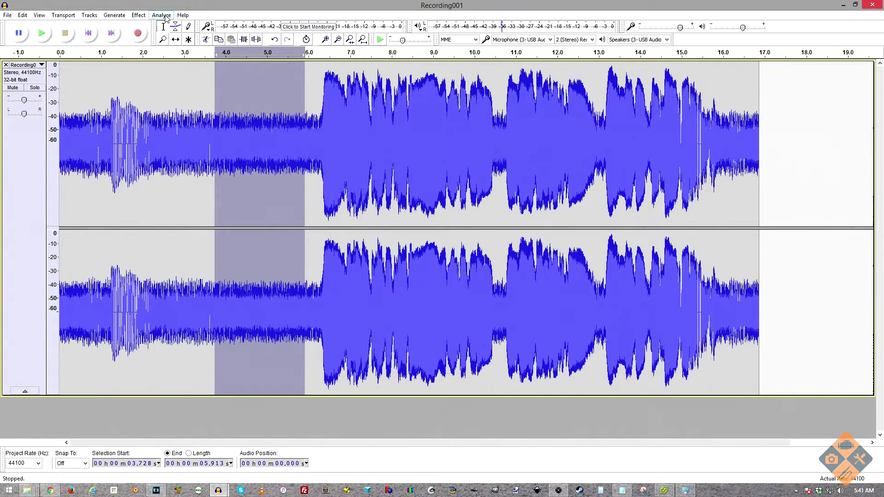
Step: Capture a noise profile from the selected background noise with the Noise Reduction effect
click(138, 15)
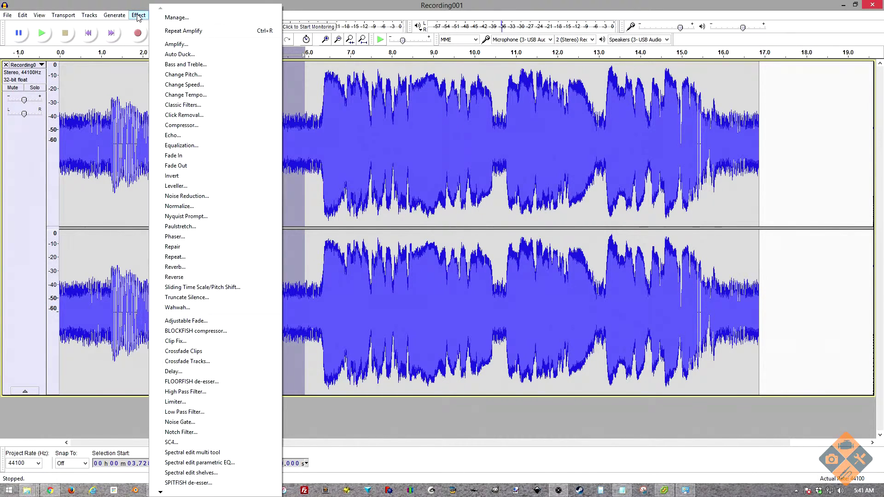
click(186, 196)
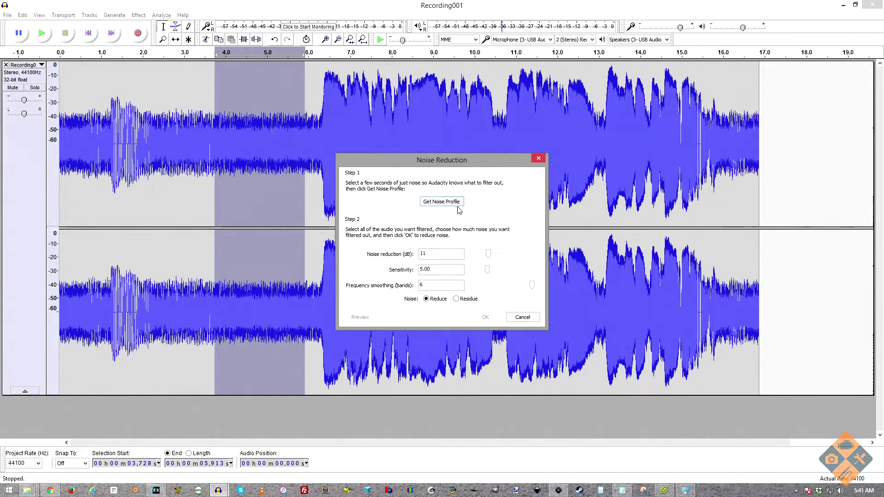
click(441, 203)
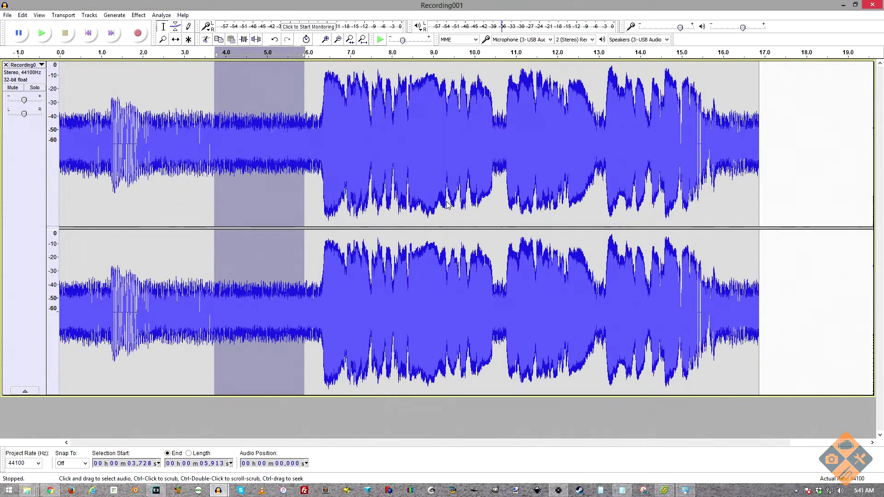
click(26, 186)
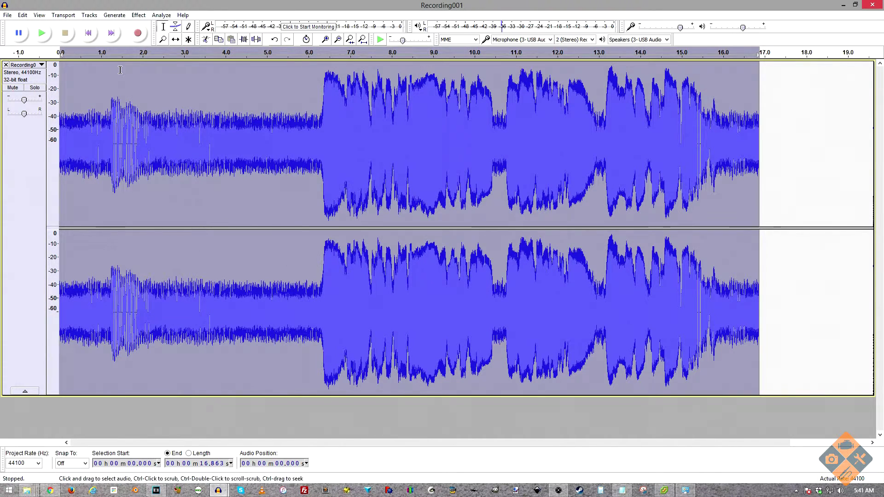
click(140, 16)
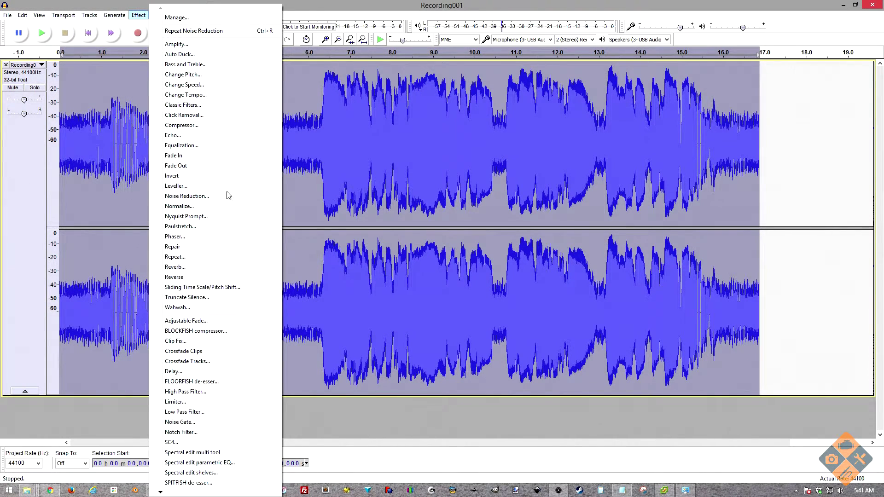
click(193, 196)
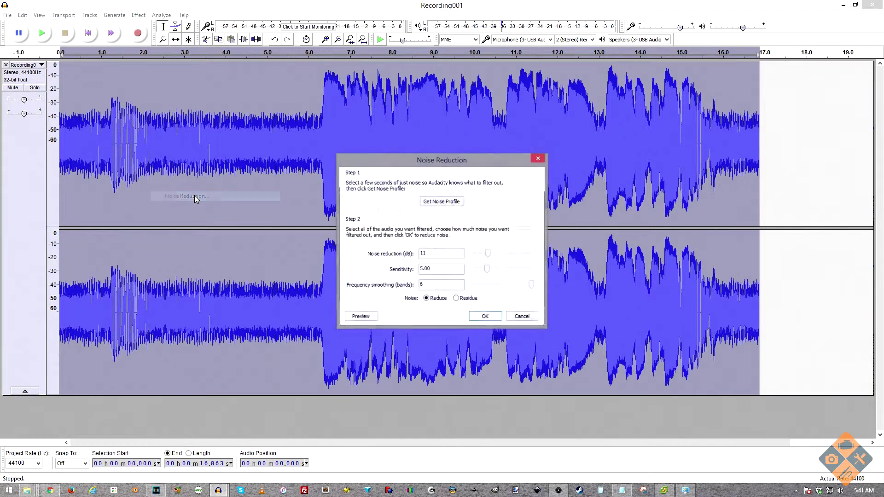
click(511, 317)
click(285, 276)
click(243, 266)
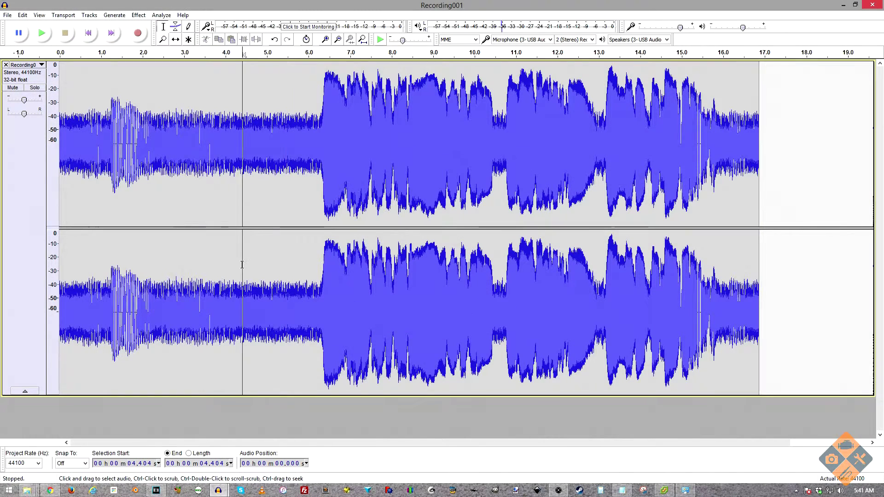
Step: Delete the opening section of the recording, from the start to about 3.9 s, on both channels
click(256, 261)
click(244, 263)
click(230, 266)
click(212, 271)
drag(207, 271, 58, 272)
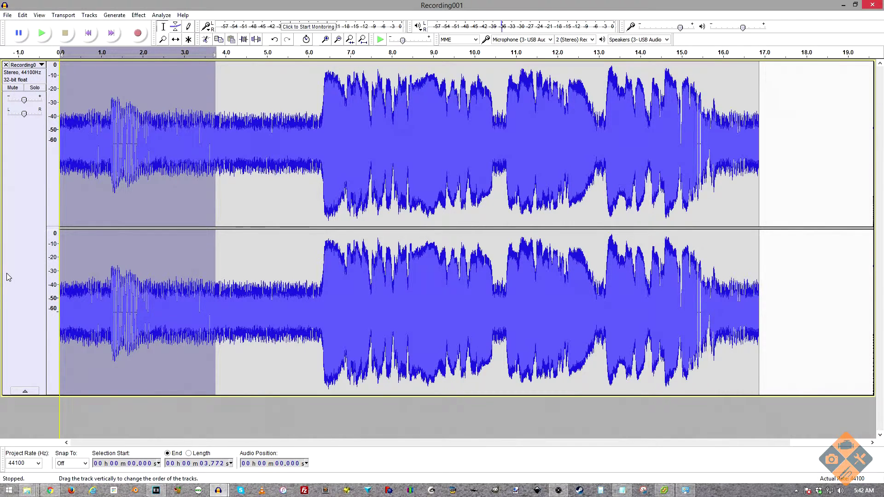
click(206, 191)
drag(219, 194, 6, 214)
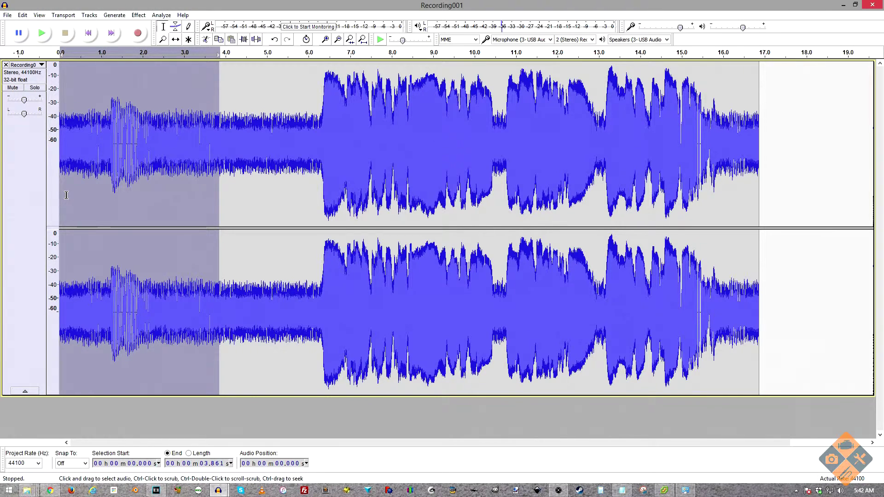
key(Delete)
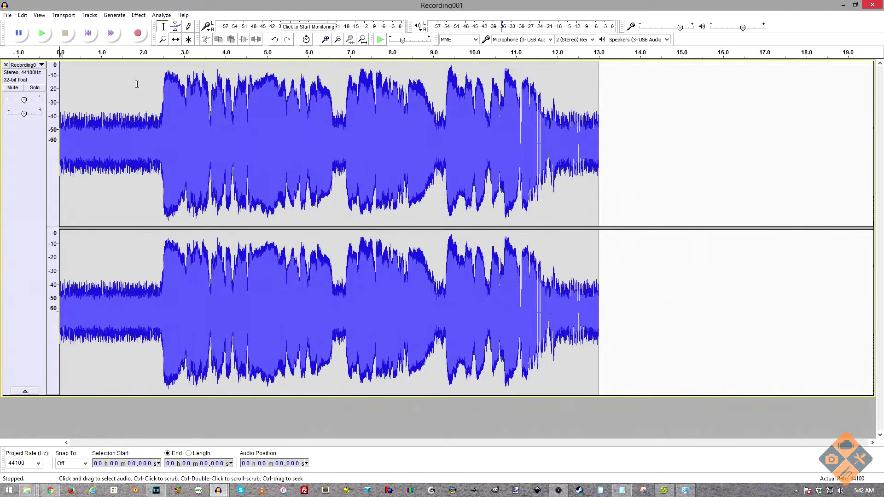
Step: Preview and apply Noise Reduction to the entire recording with 11 dB reduction, sensitivity 5.00 and 6 frequency smoothing bands
click(32, 184)
click(138, 15)
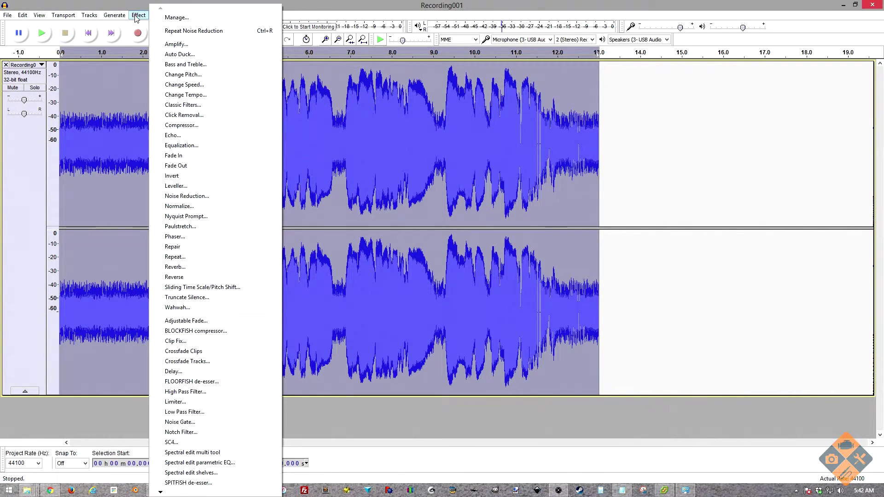
click(202, 196)
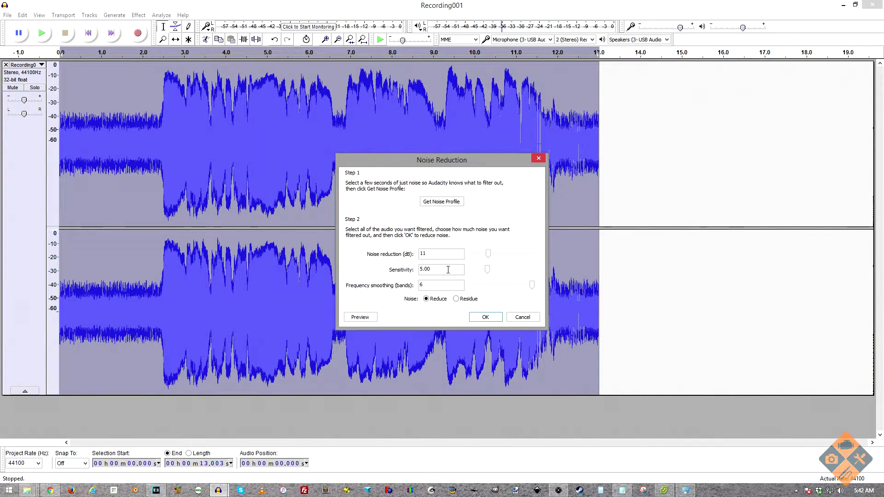
click(363, 318)
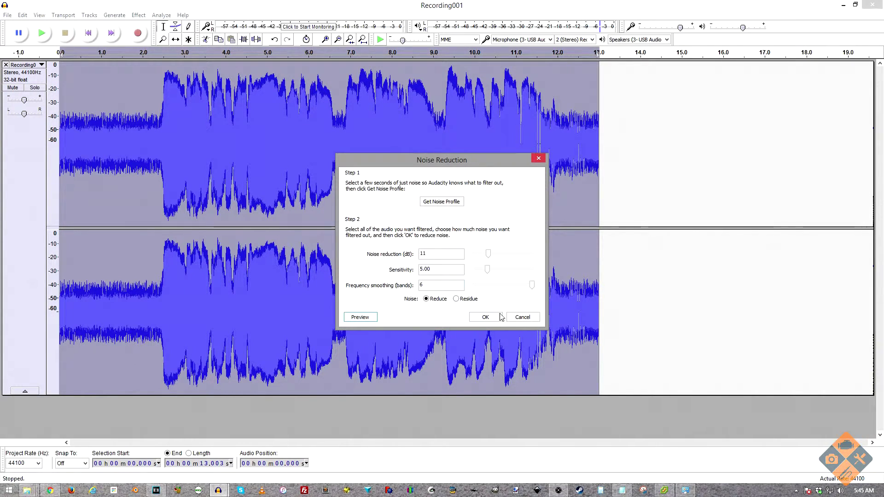
click(485, 317)
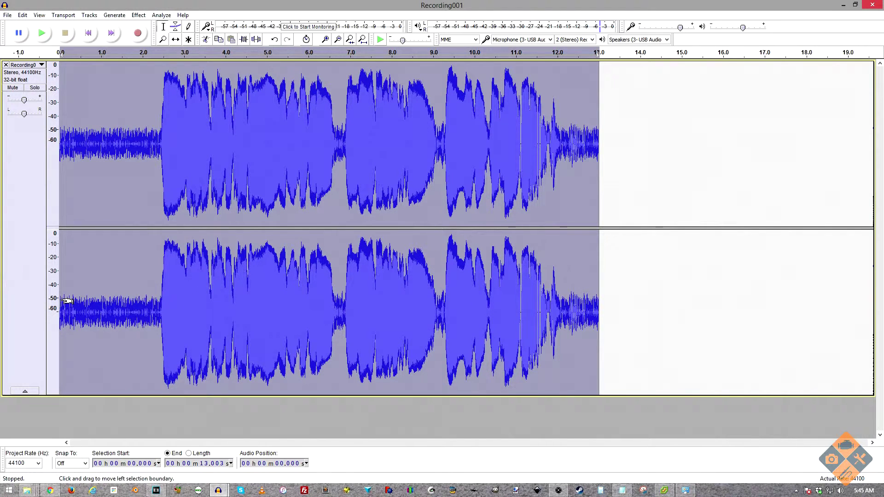
Step: Examine the noise floor before the speech in the noise-reduced recording, both at full length and close up
drag(154, 312, 62, 315)
click(62, 315)
click(157, 312)
click(114, 312)
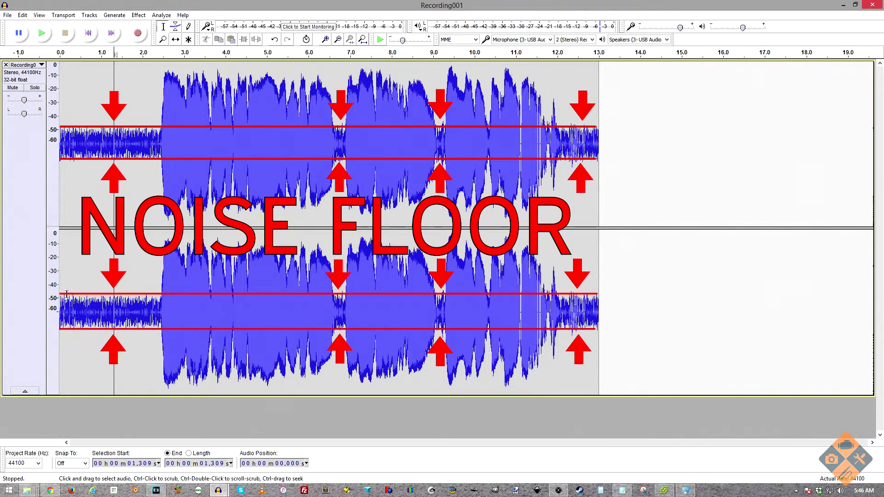
click(101, 307)
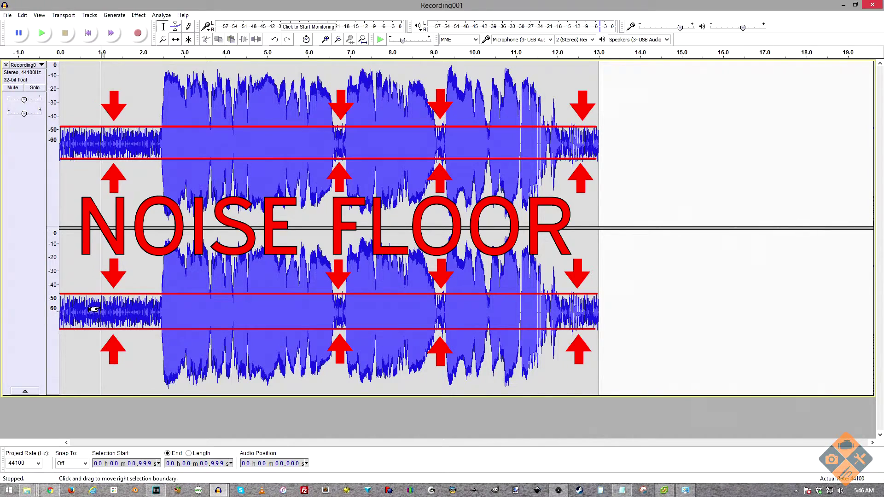
scroll(119, 324, up, 4)
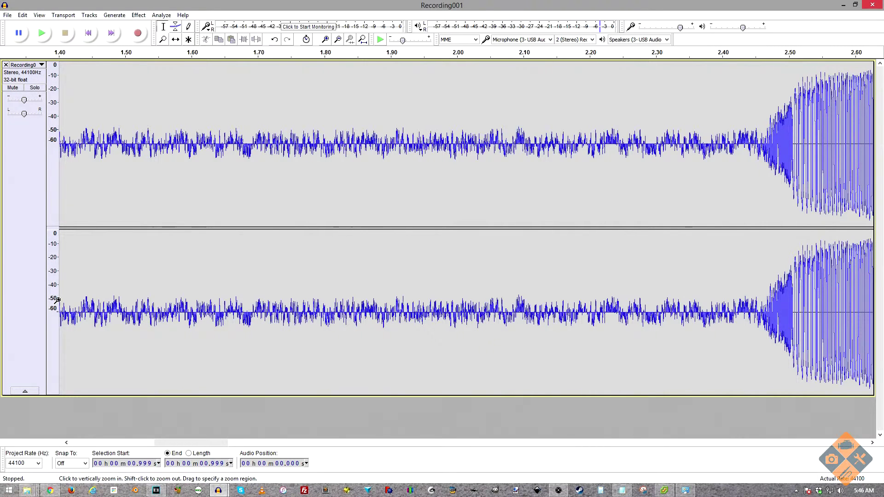
scroll(234, 304, down, 3)
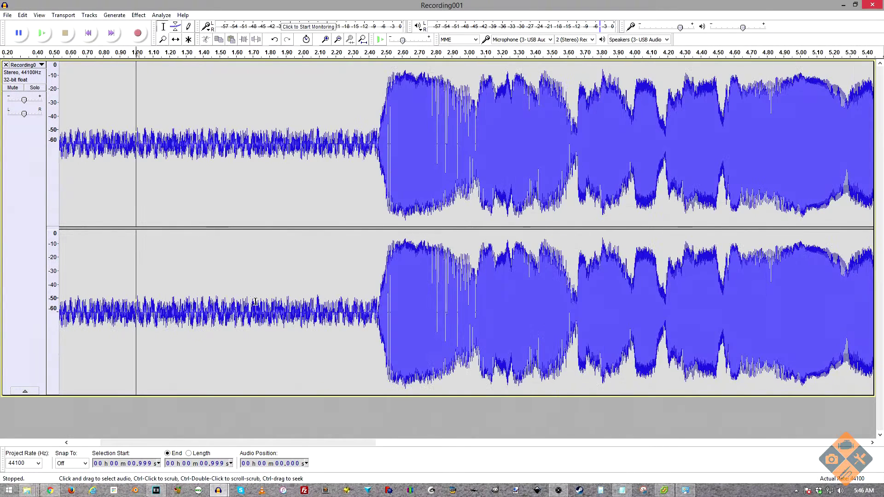
click(218, 312)
click(257, 312)
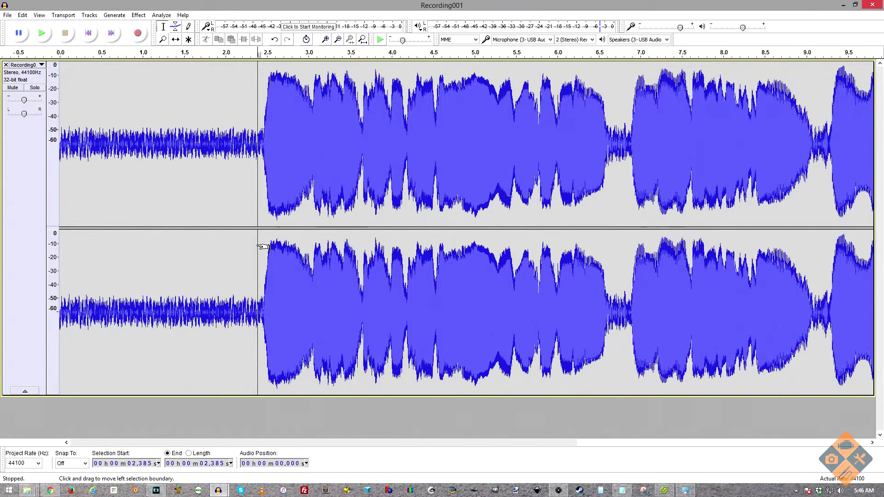
Step: Play the noise-reduced recording from just before the speech, at about 2.4 s, and stop it near the end
click(261, 260)
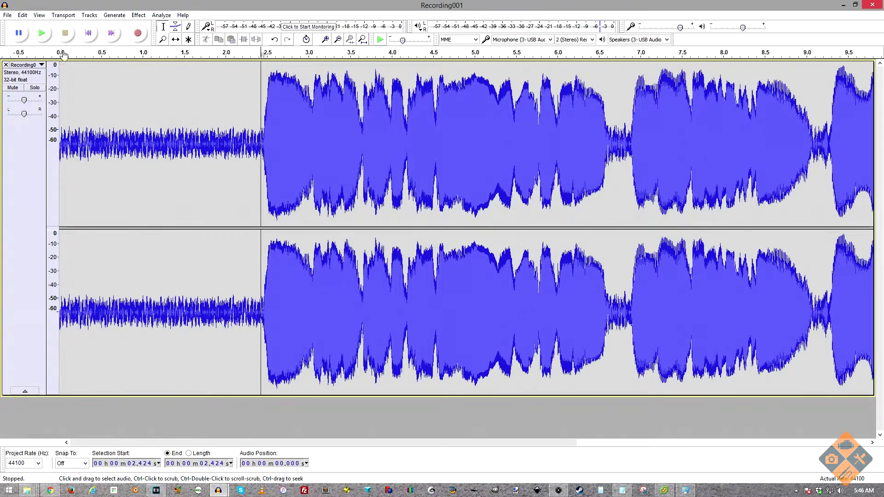
scroll(232, 443, right, 5)
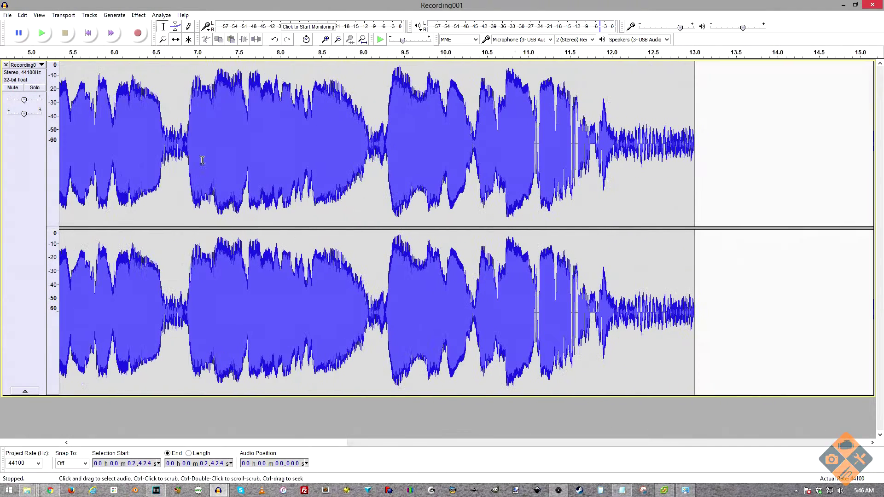
click(45, 34)
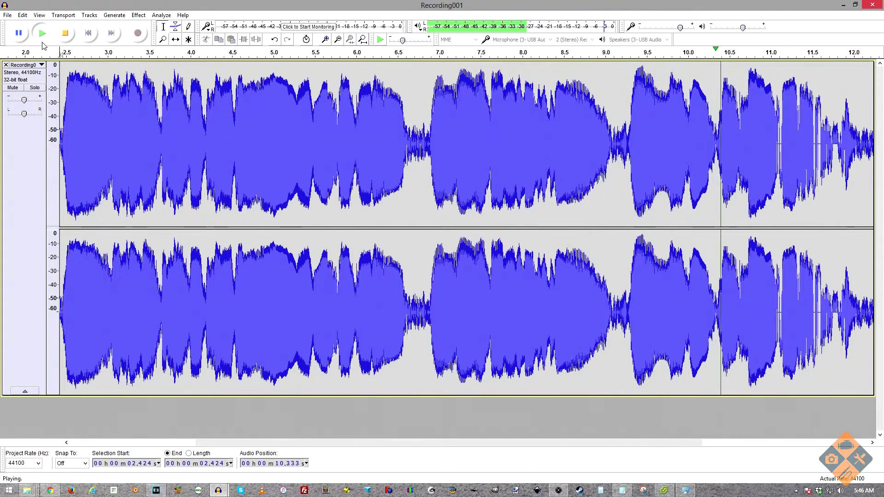
click(72, 37)
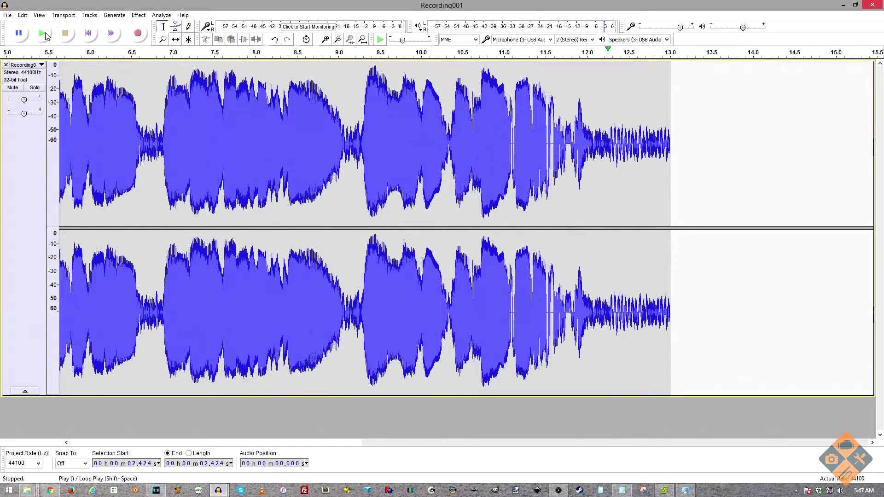
scroll(78, 244, left, 2)
click(8, 14)
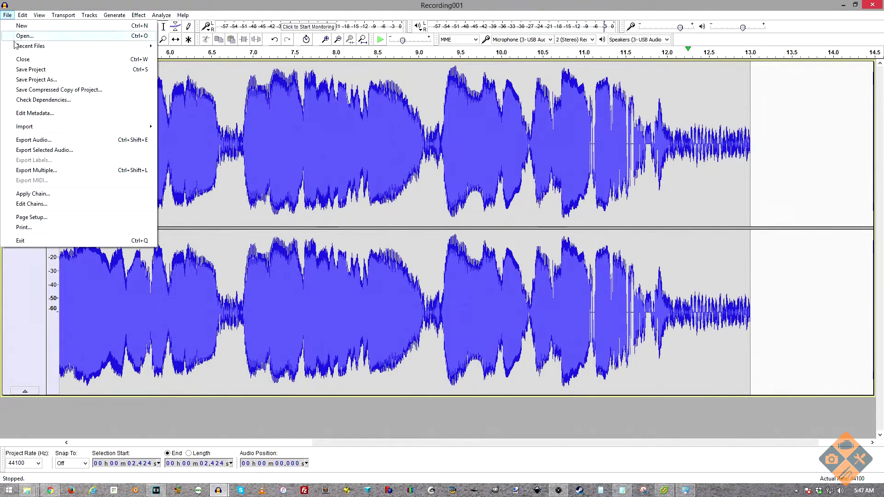
click(46, 140)
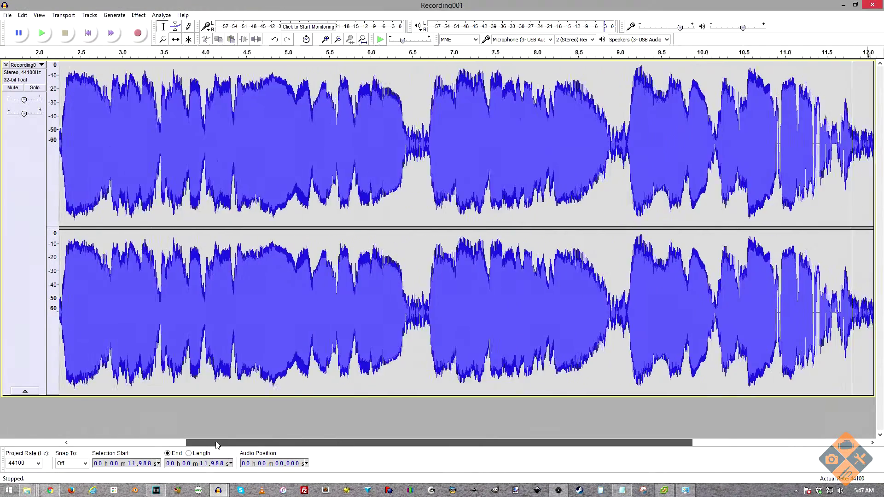
Step: Select the leftover background noise before the speech, from the start of the recording to about 2.4 s
drag(203, 443, 87, 442)
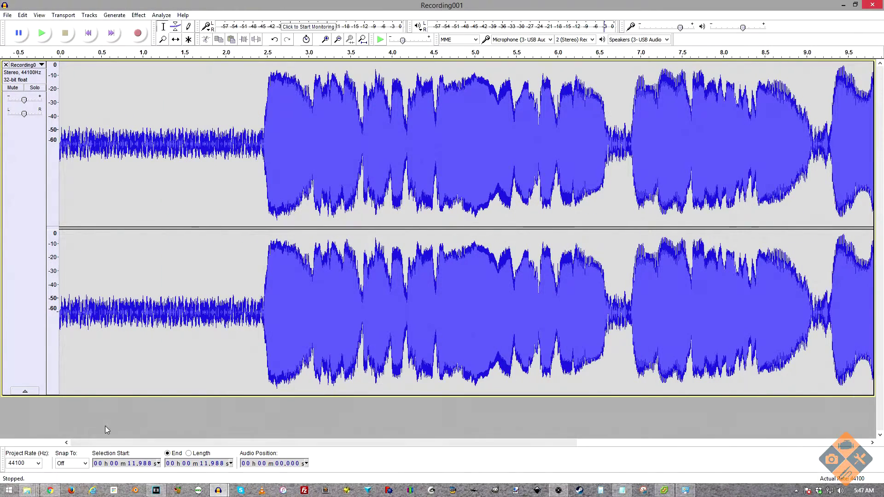
drag(255, 315, 60, 315)
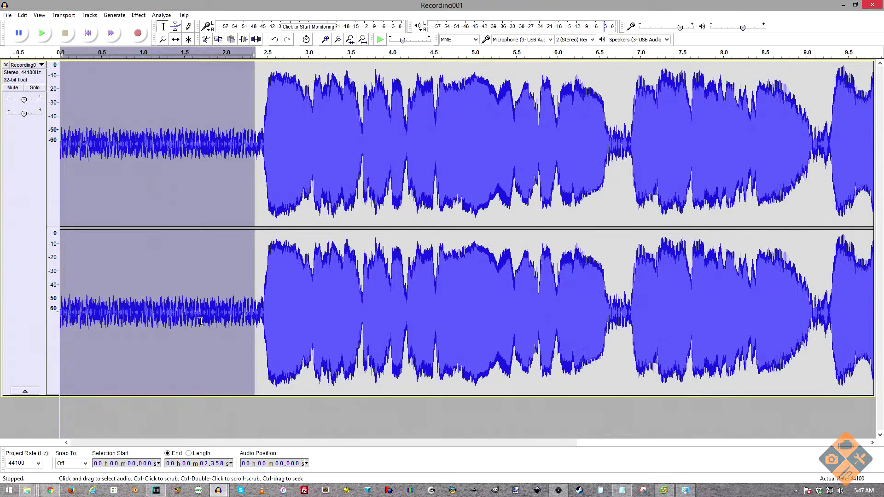
click(201, 313)
drag(255, 308, 60, 309)
click(200, 308)
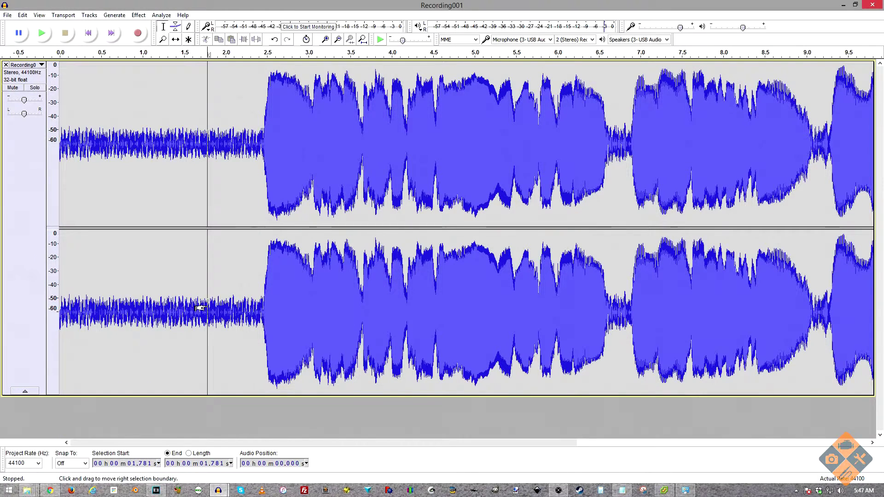
click(227, 306)
drag(256, 305, 60, 306)
click(283, 308)
drag(261, 308, 60, 313)
click(255, 316)
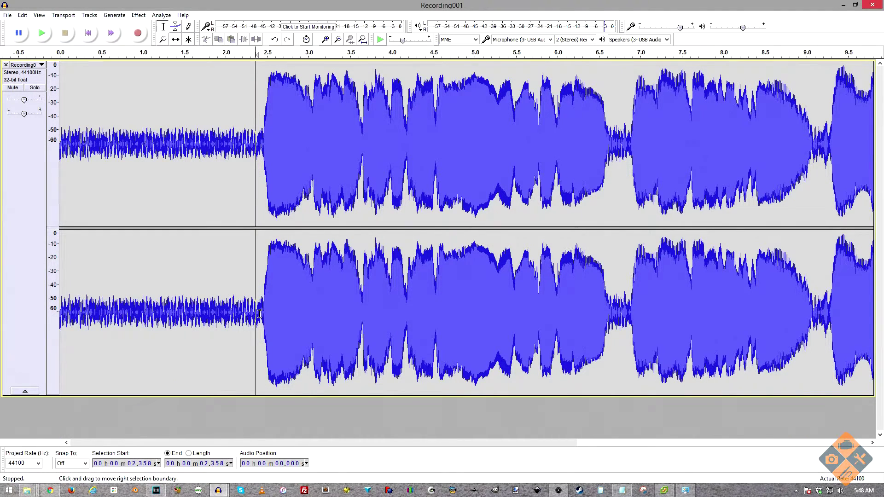
drag(259, 312, 60, 313)
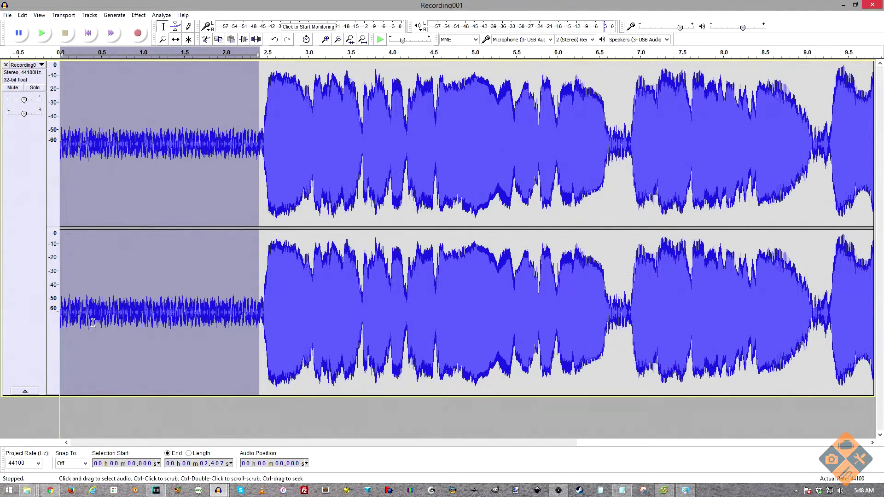
click(202, 310)
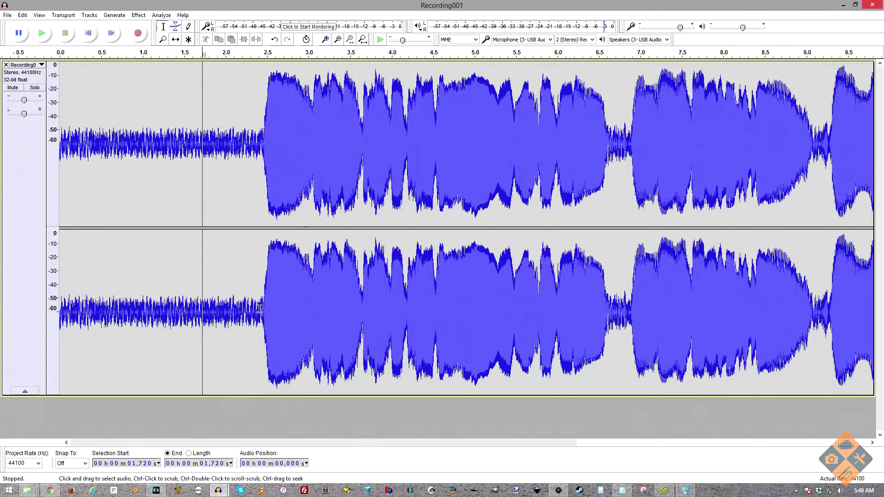
drag(260, 309, 59, 307)
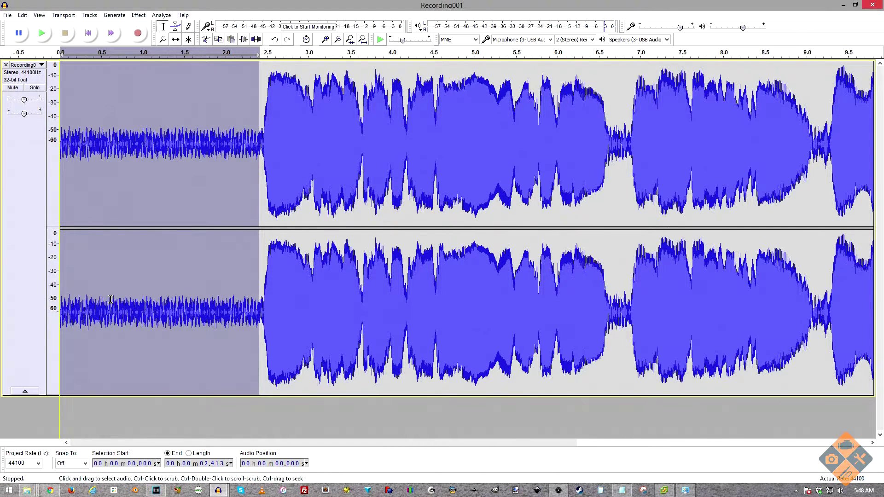